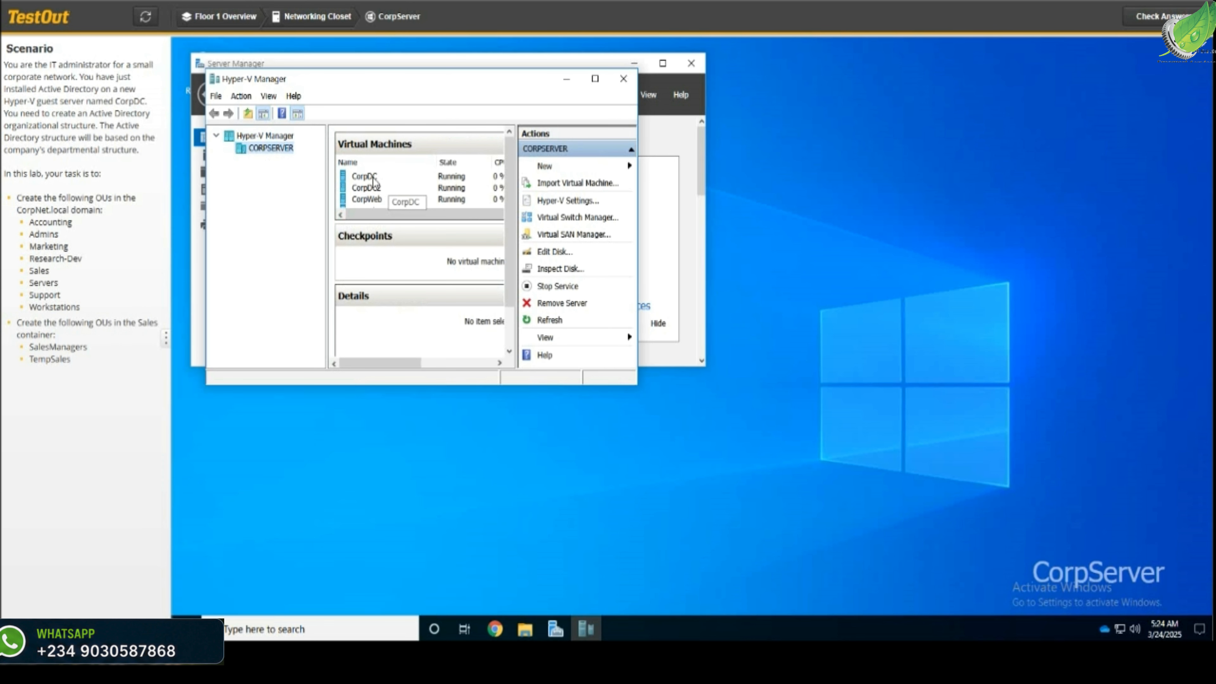
Select the CorpDC virtual machine in Hyper-V Manager and open a connection to it
click(362, 178)
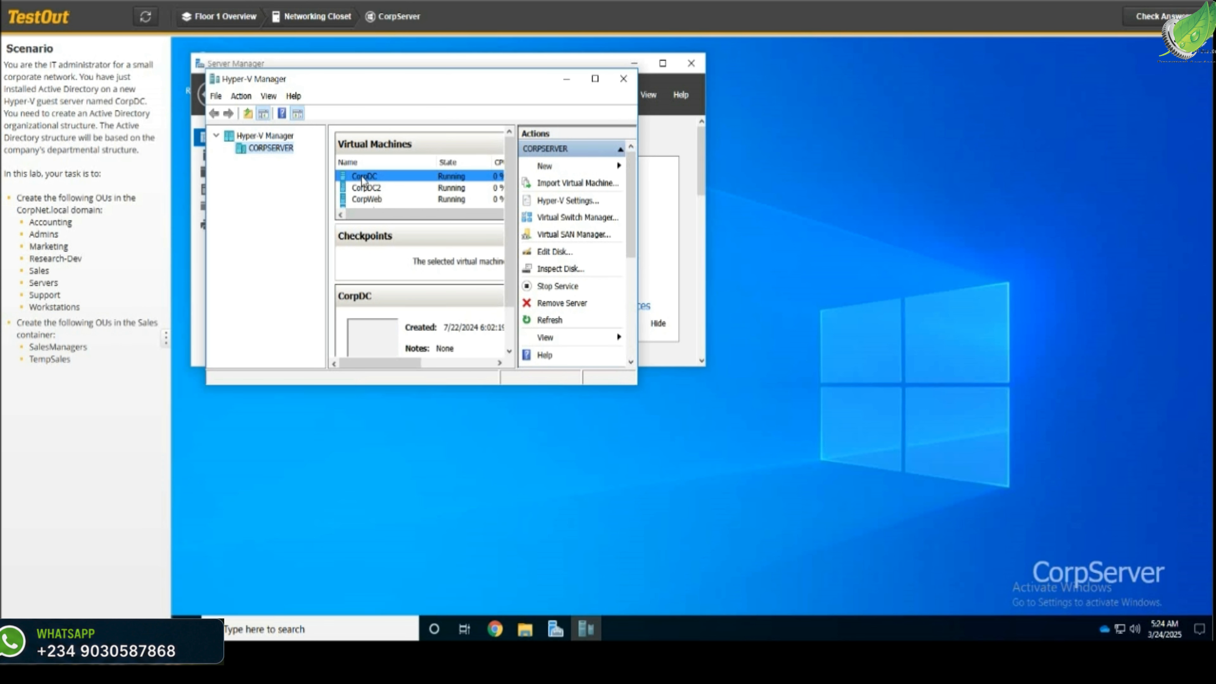
double_click(362, 179)
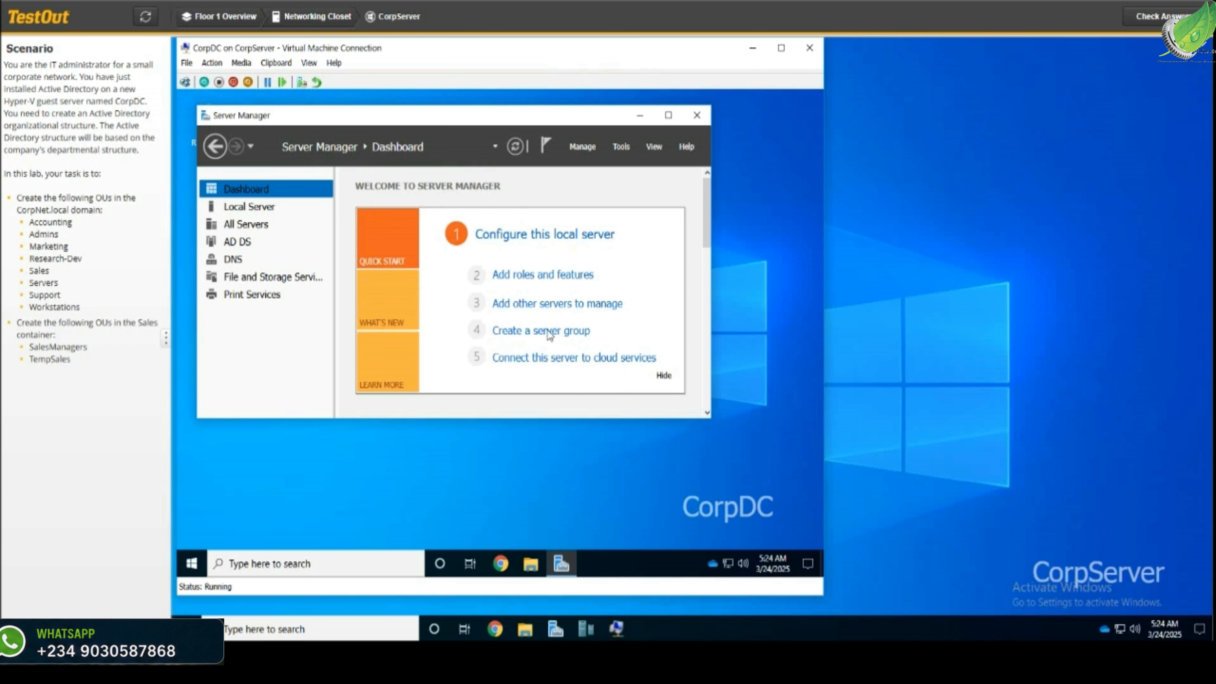
Launch Active Directory Users and Computers from Server Manager's Tools menu
click(621, 146)
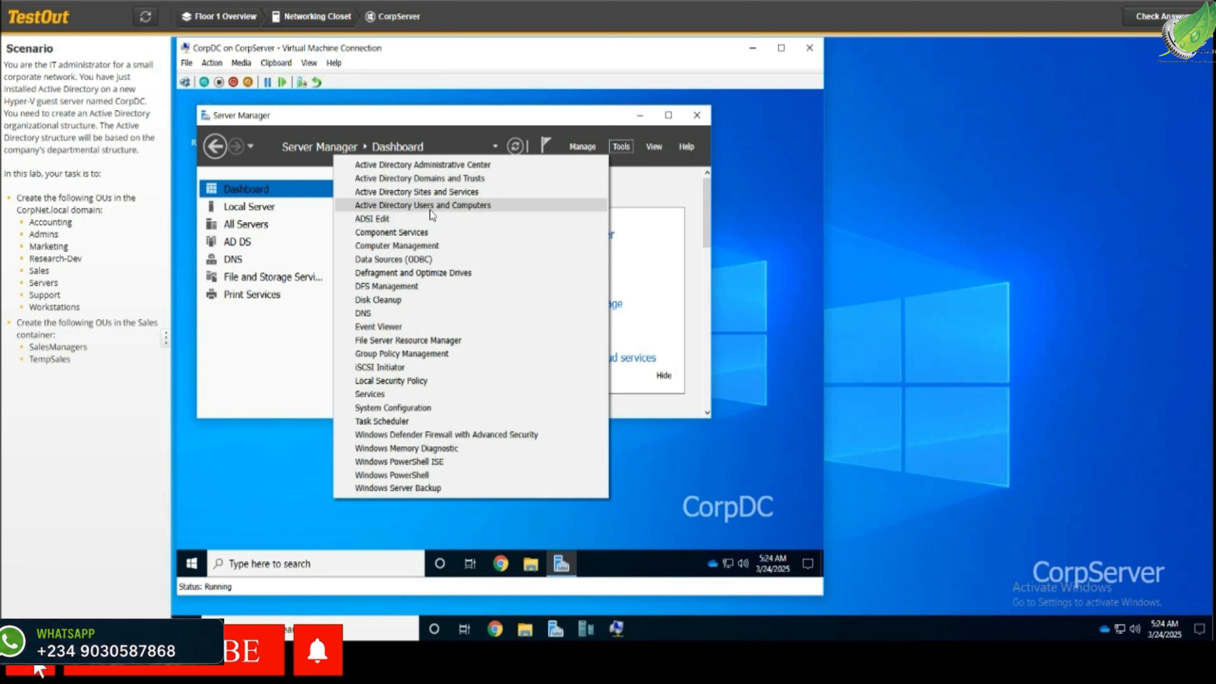
click(455, 209)
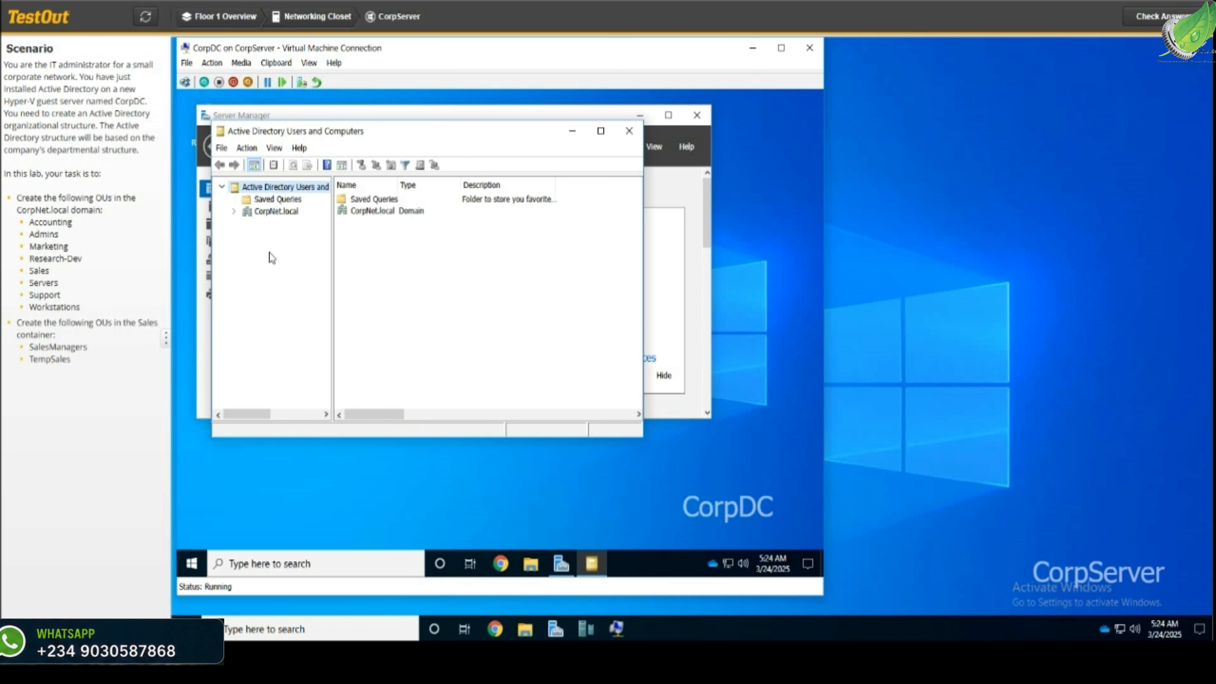
Select the CorpNet.local domain and begin a new organizational unit there
click(261, 211)
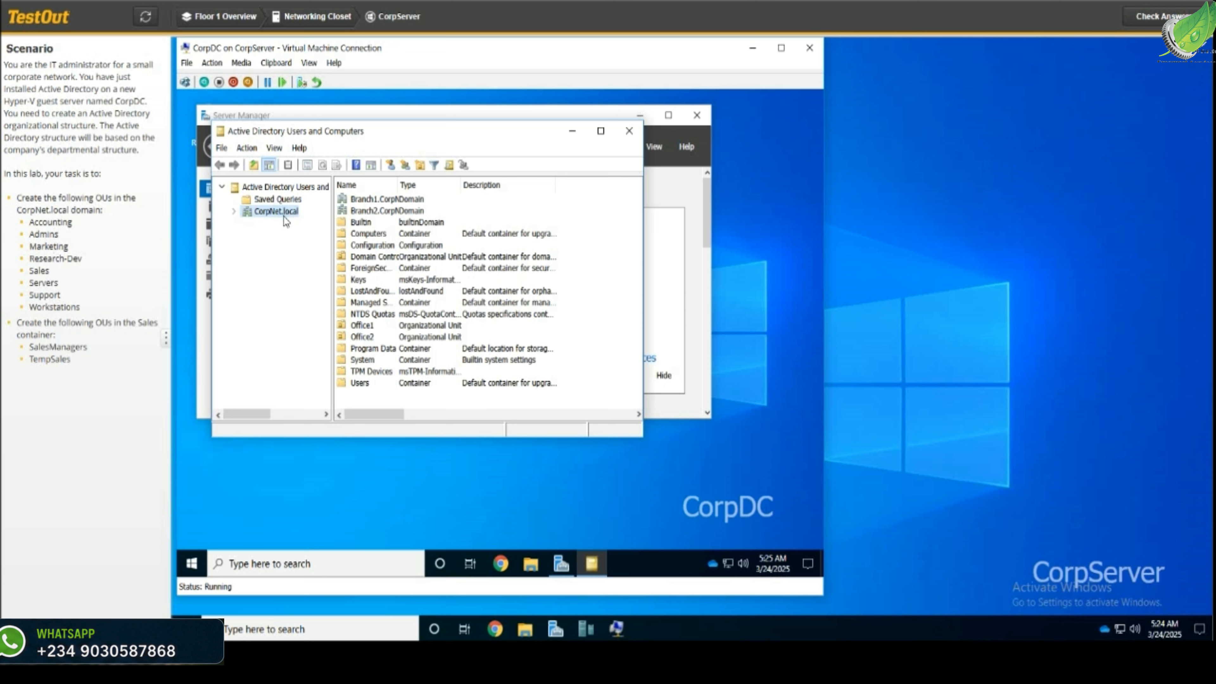
click(421, 165)
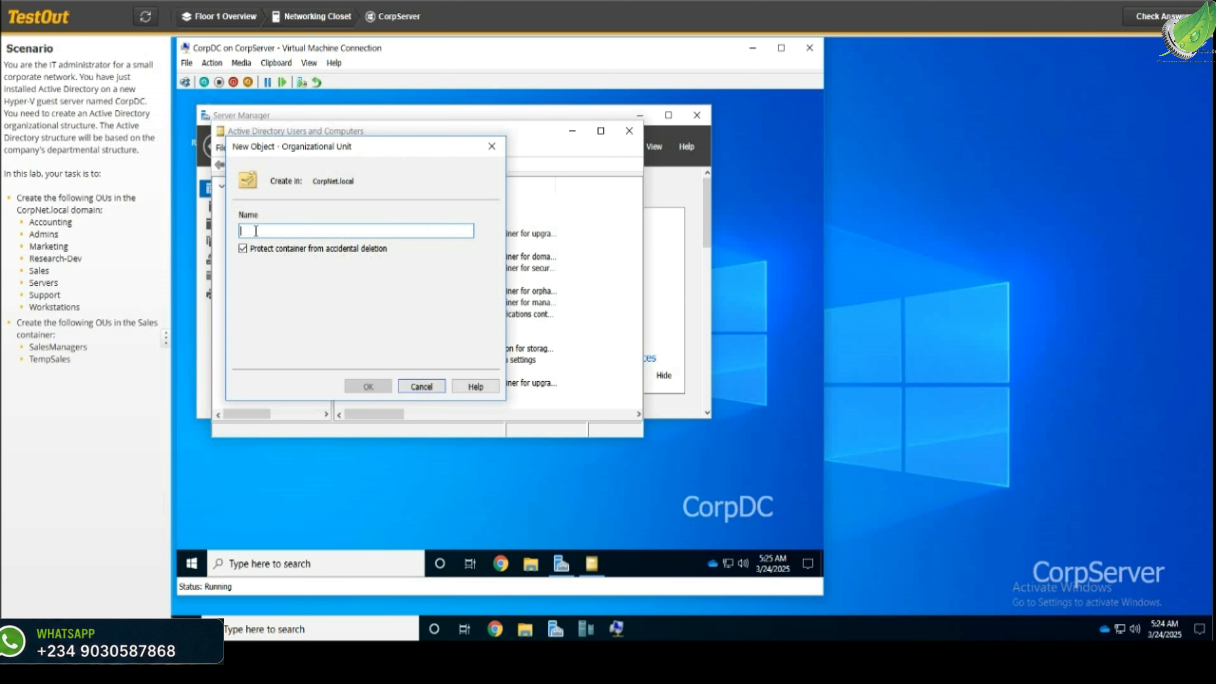
Name the new OU Accounting, then add a second CorpNet.local OU named Admins
text(A)
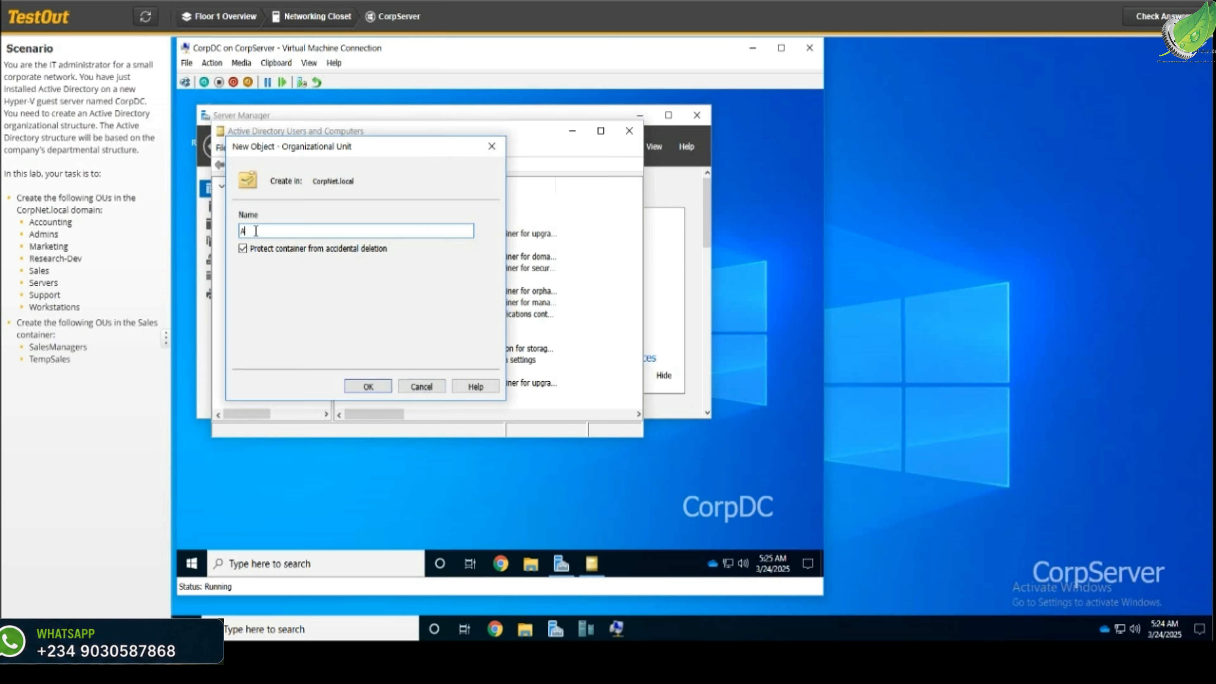
text(ccounting)
key(Return)
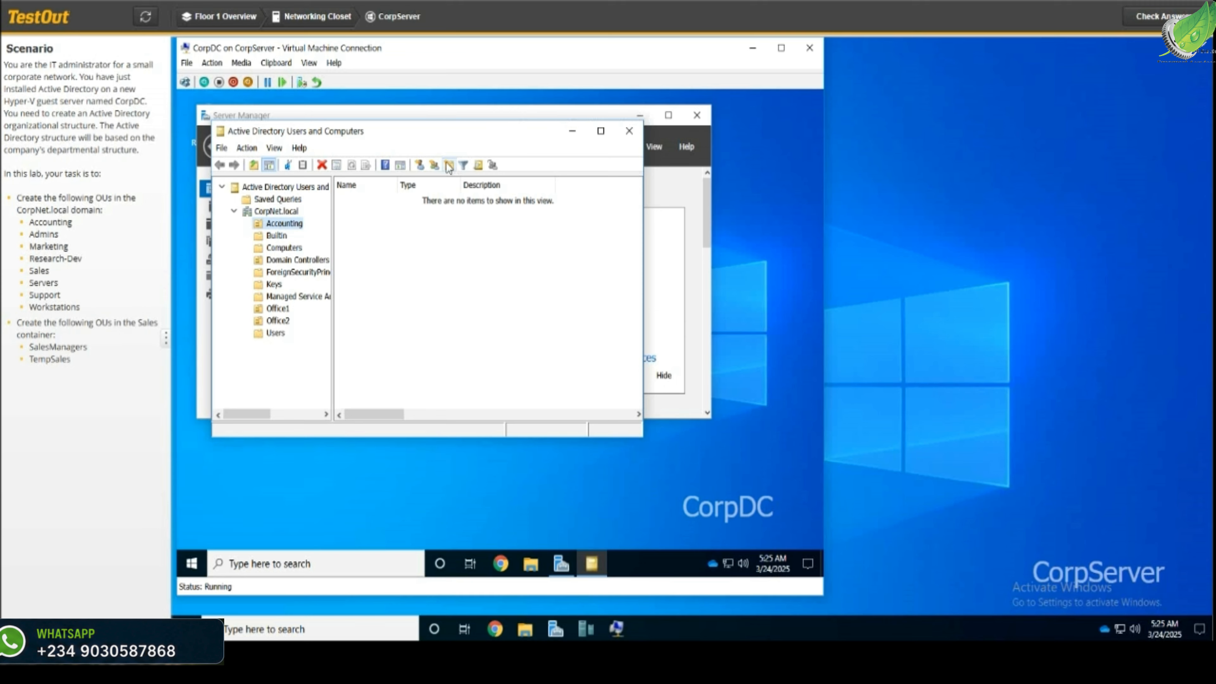
click(281, 213)
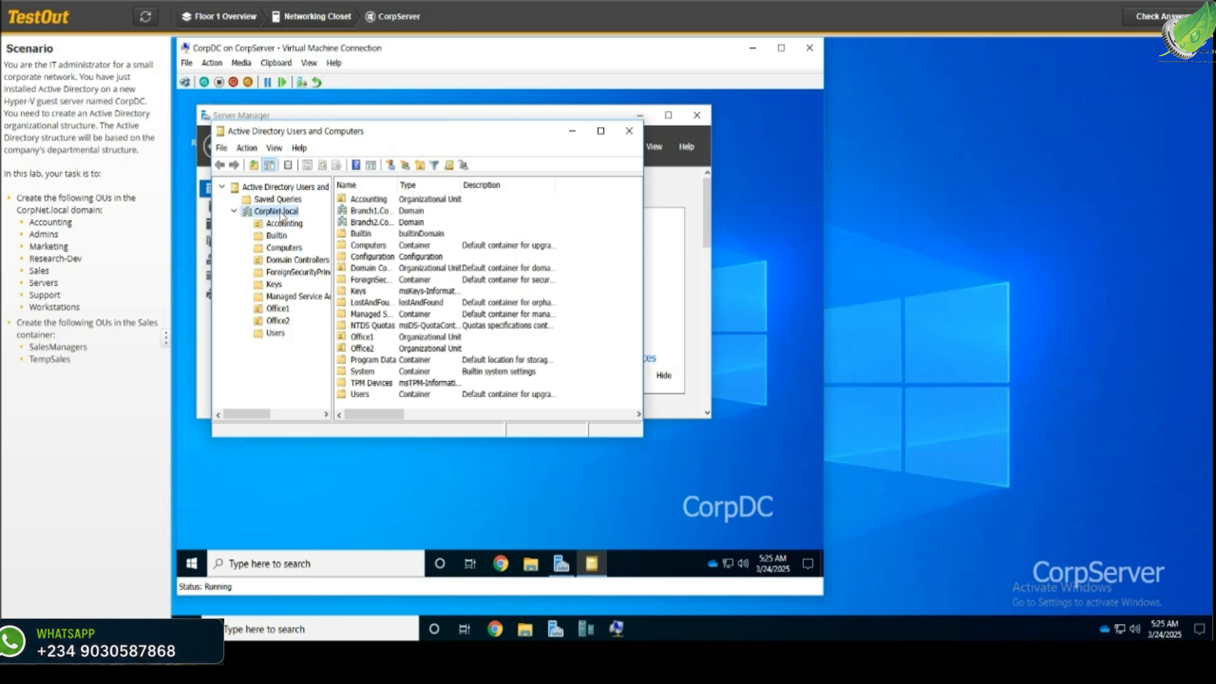
click(419, 167)
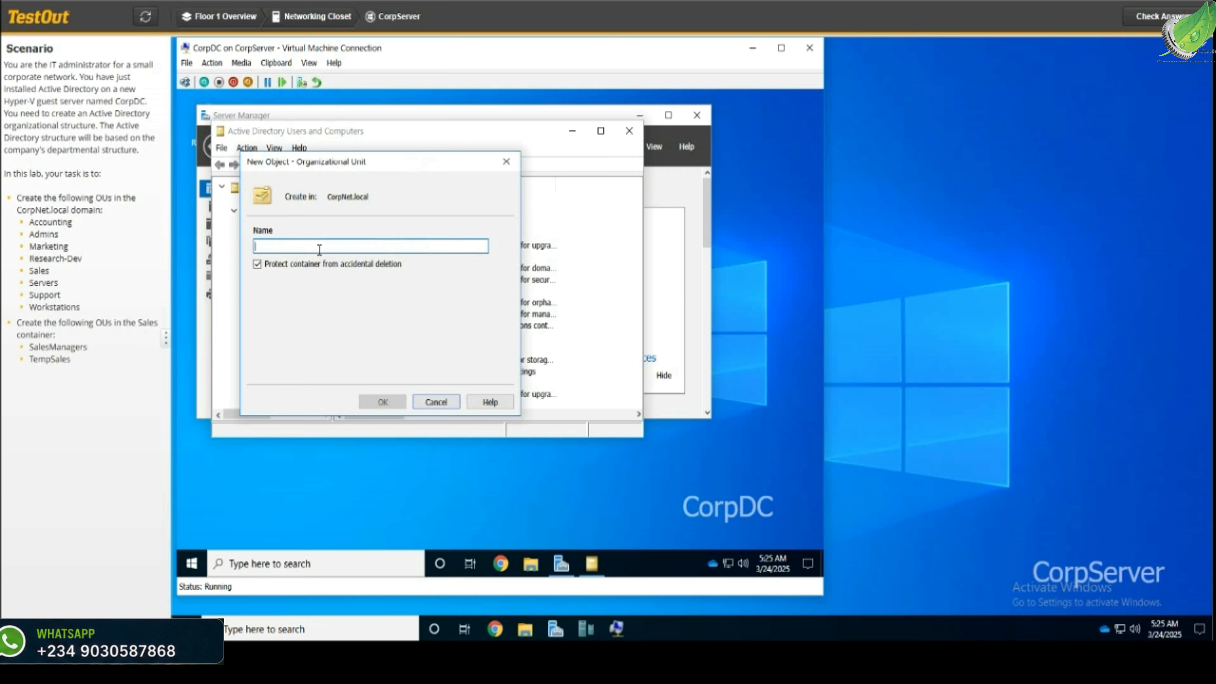
text(A)
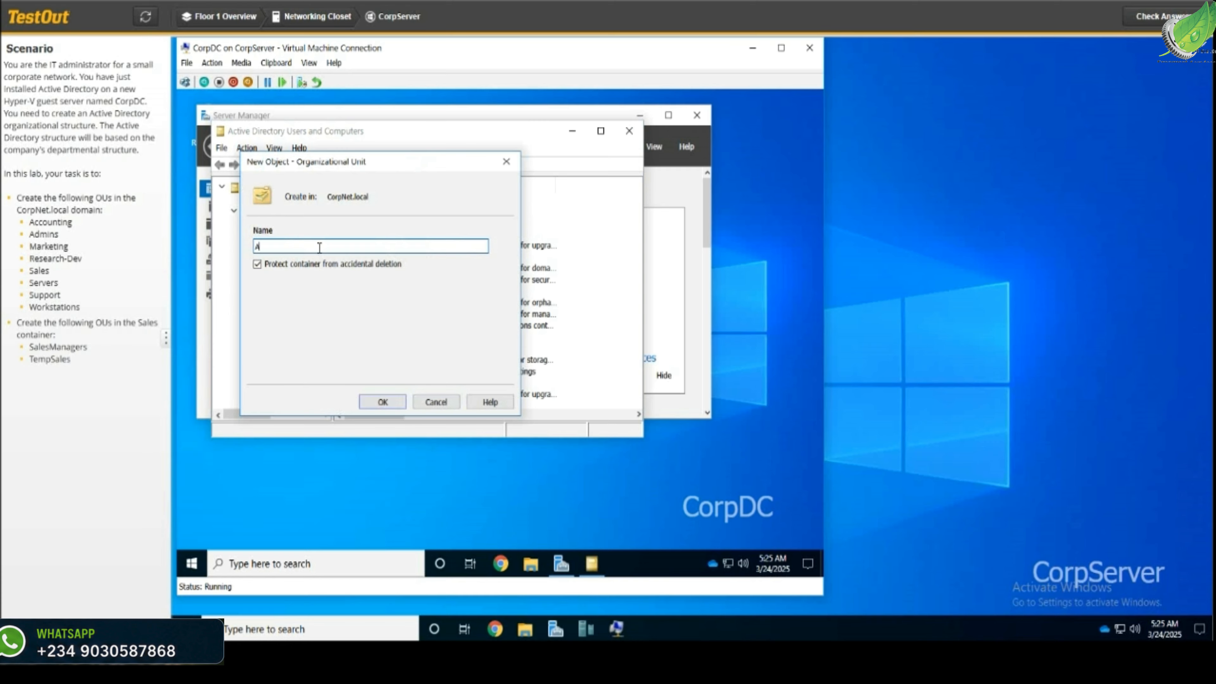
text(dmins)
key(Return)
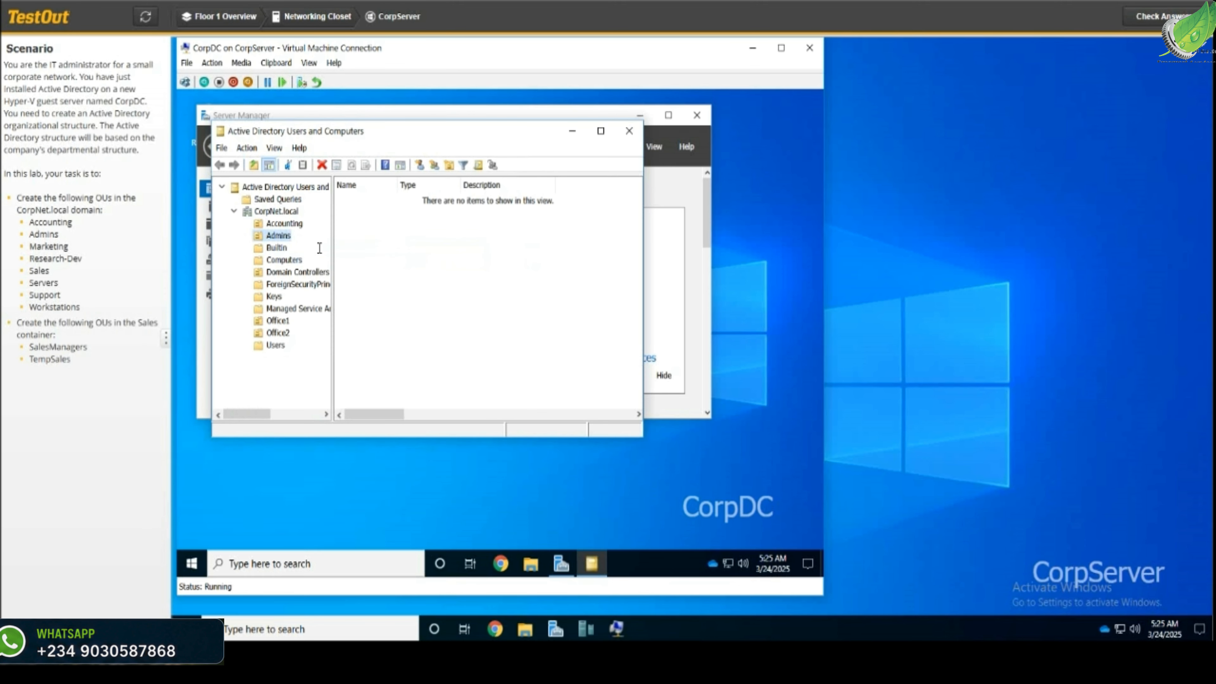
Add the Marketing and Research-Dev OUs under CorpNet.local
click(277, 213)
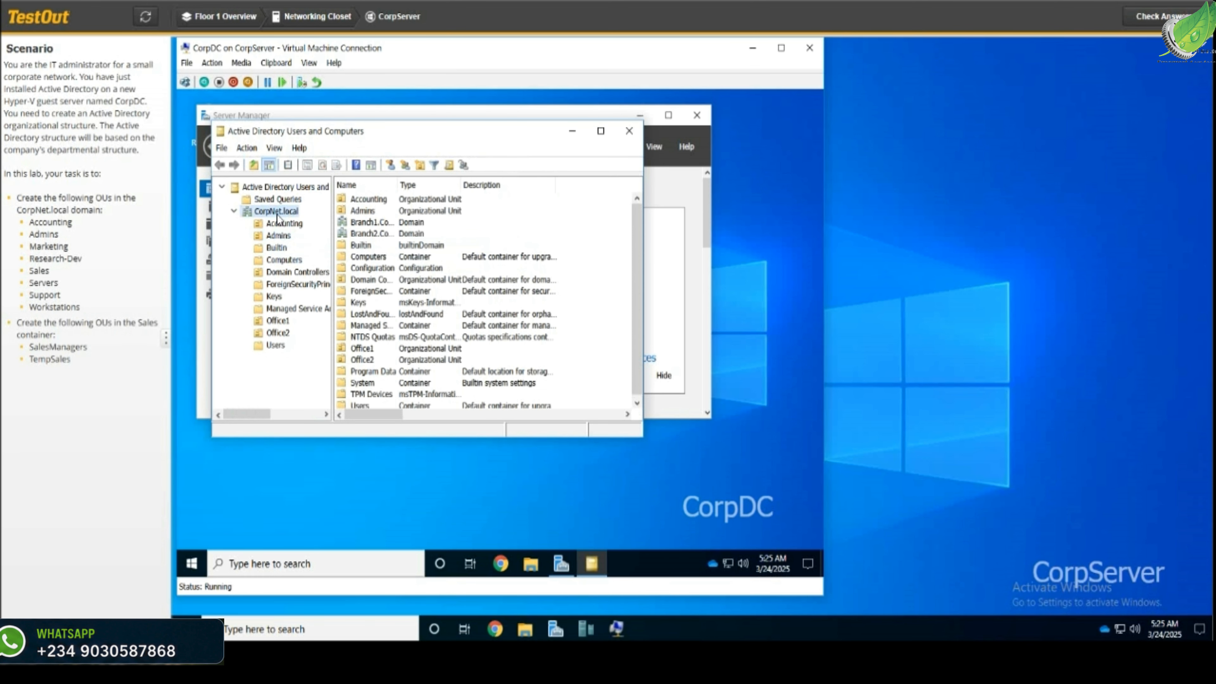
click(420, 164)
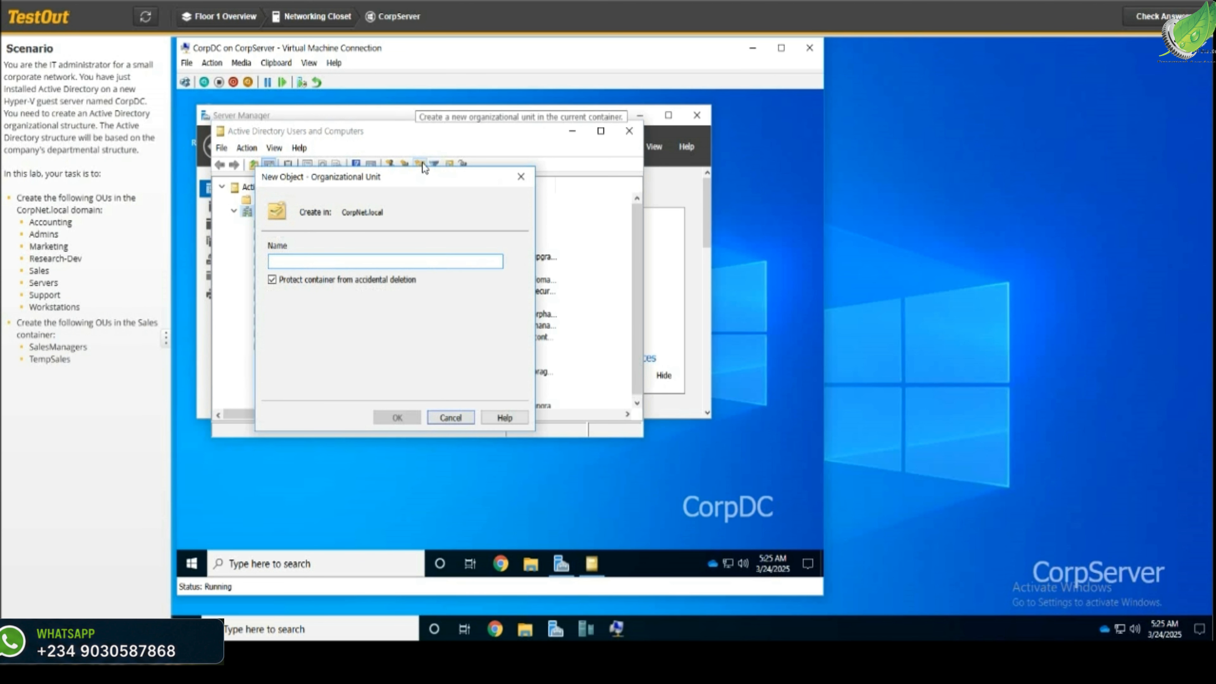
text(M)
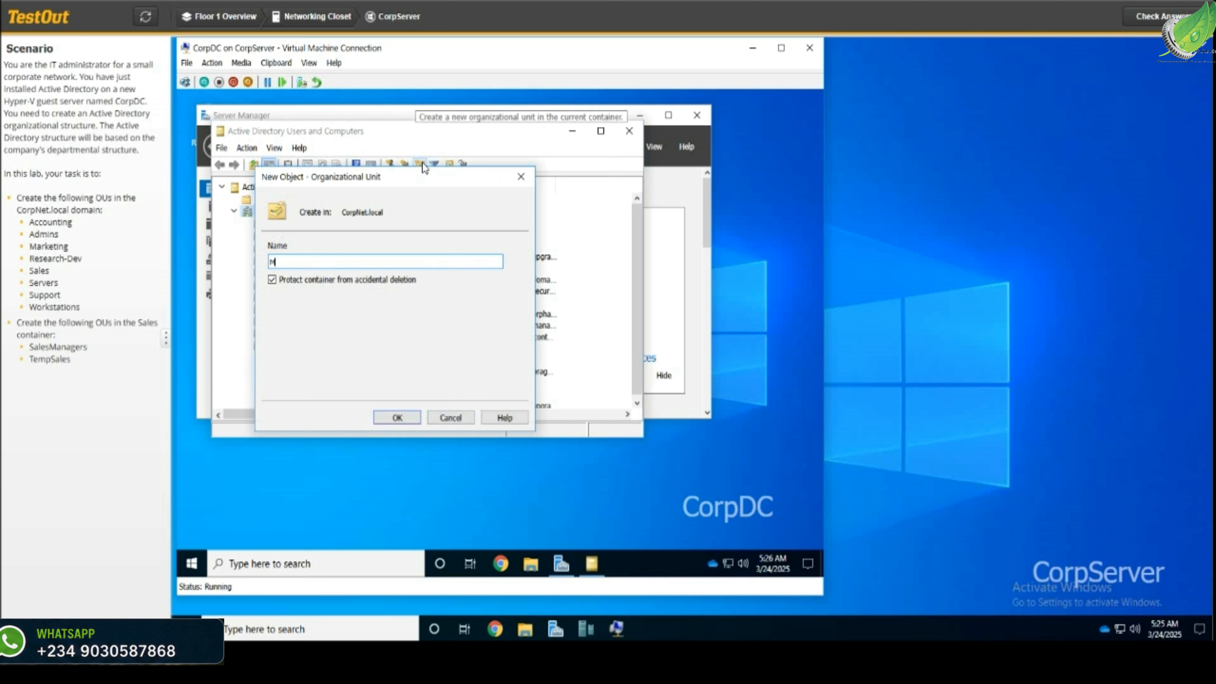
text(a)
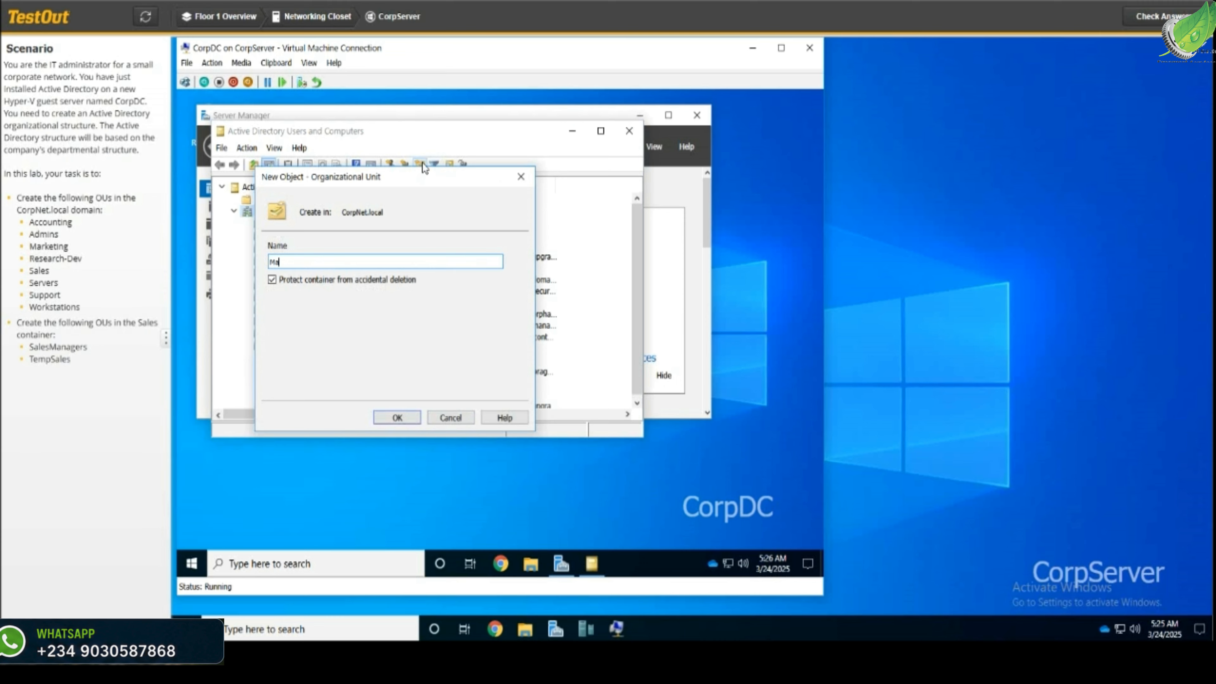
text(rketing)
key(Return)
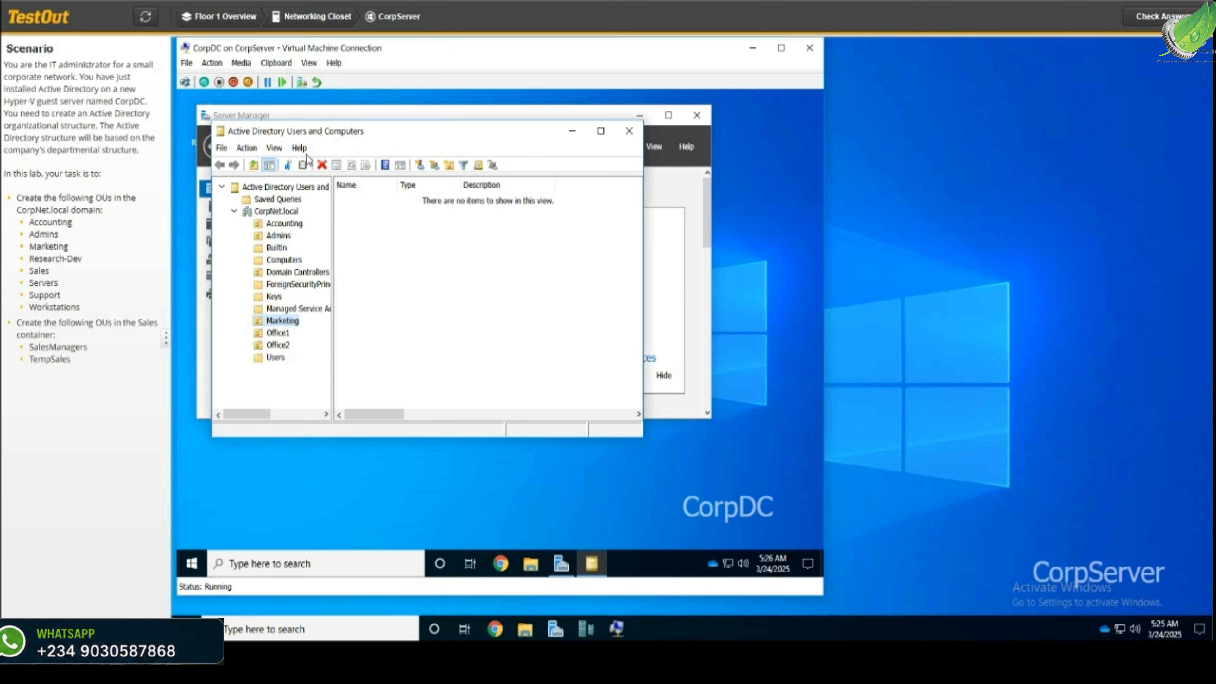
click(274, 211)
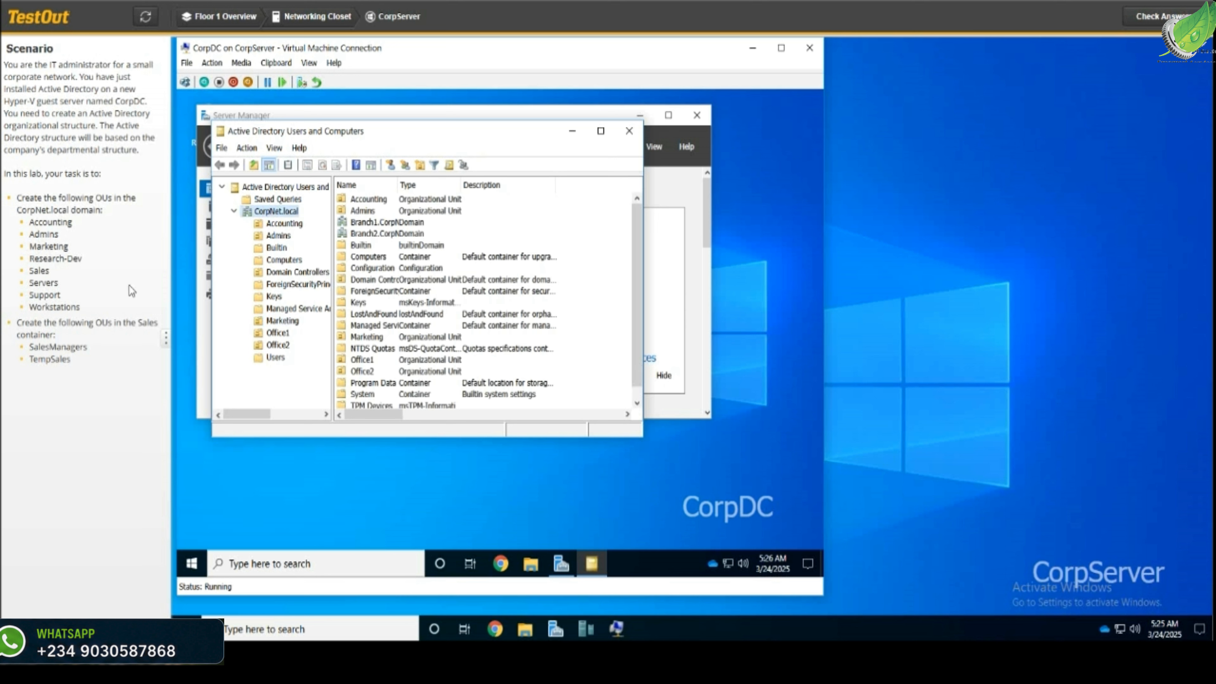
click(420, 164)
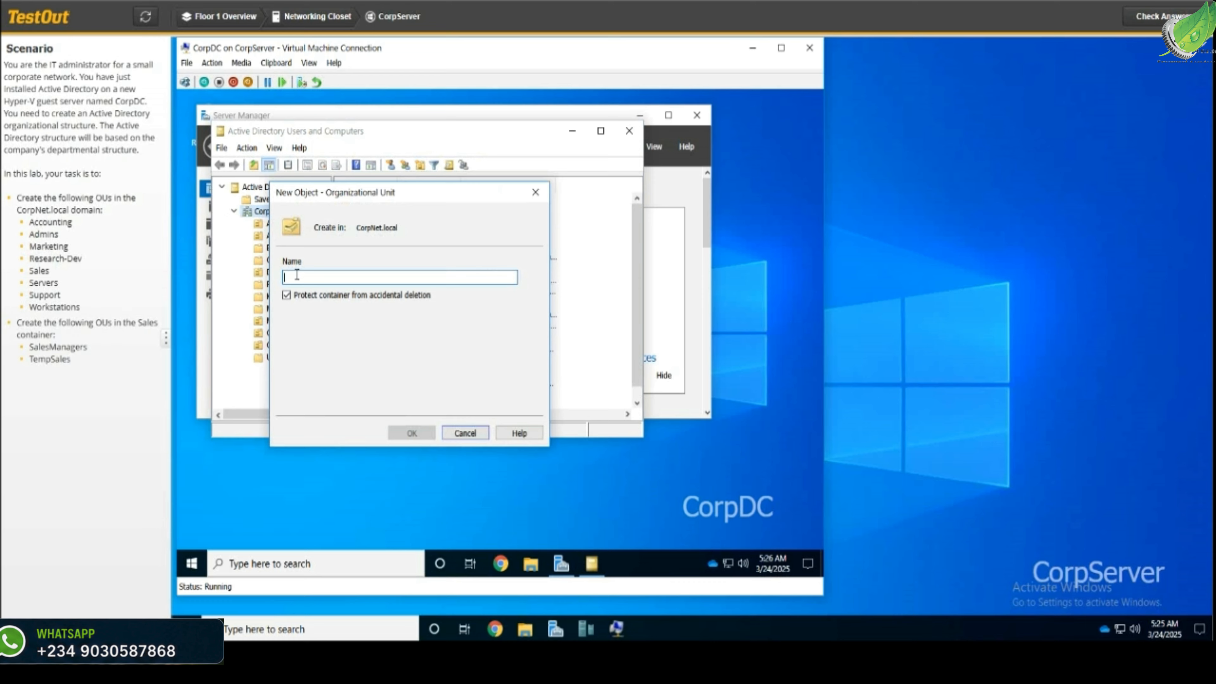
text(R)
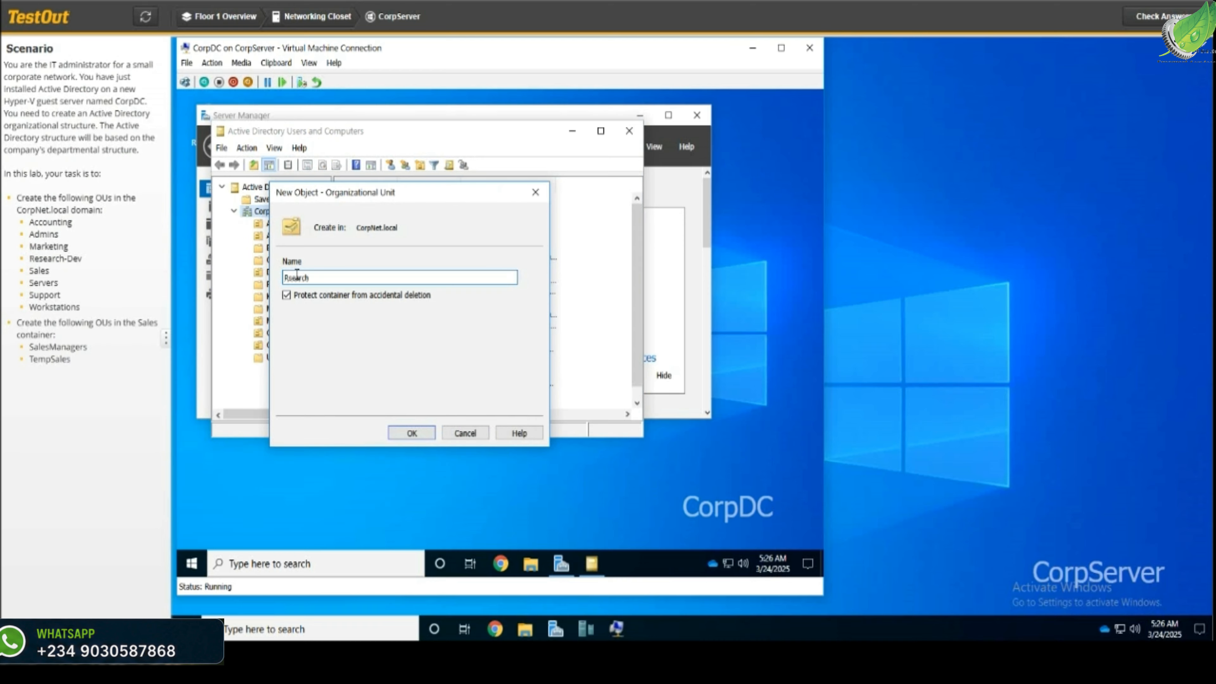
text(esearch-Dev)
key(Return)
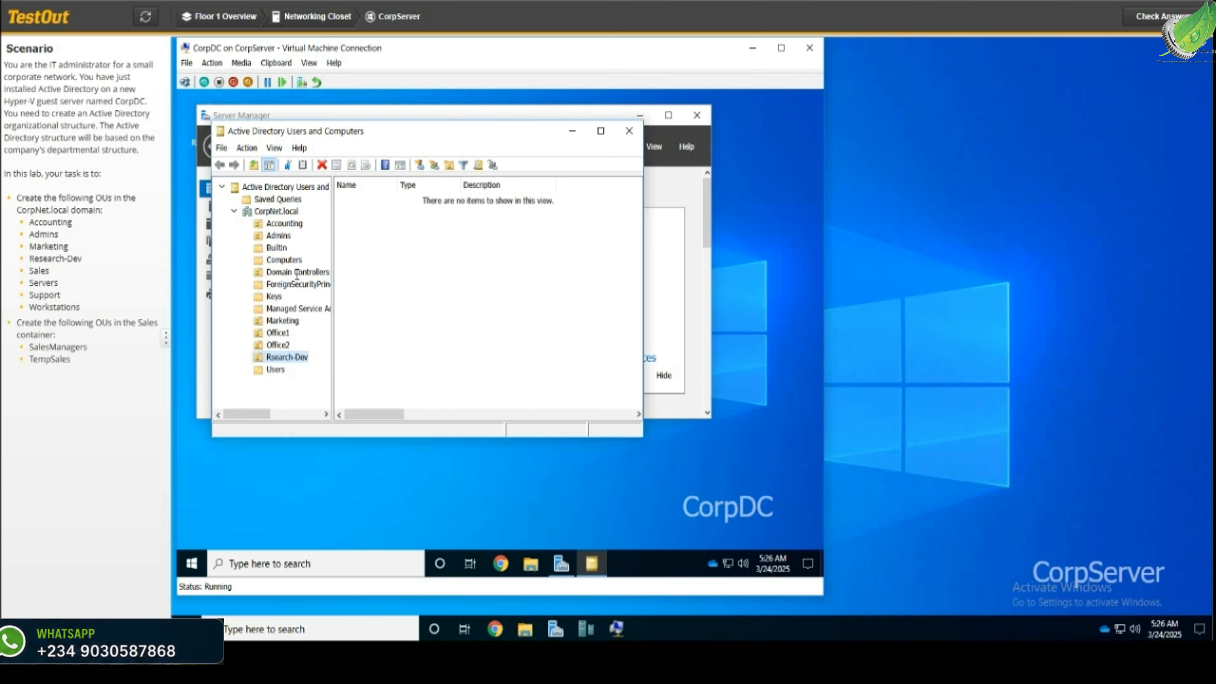
Create three more CorpNet.local OUs named Sales, Servers and Support
click(272, 213)
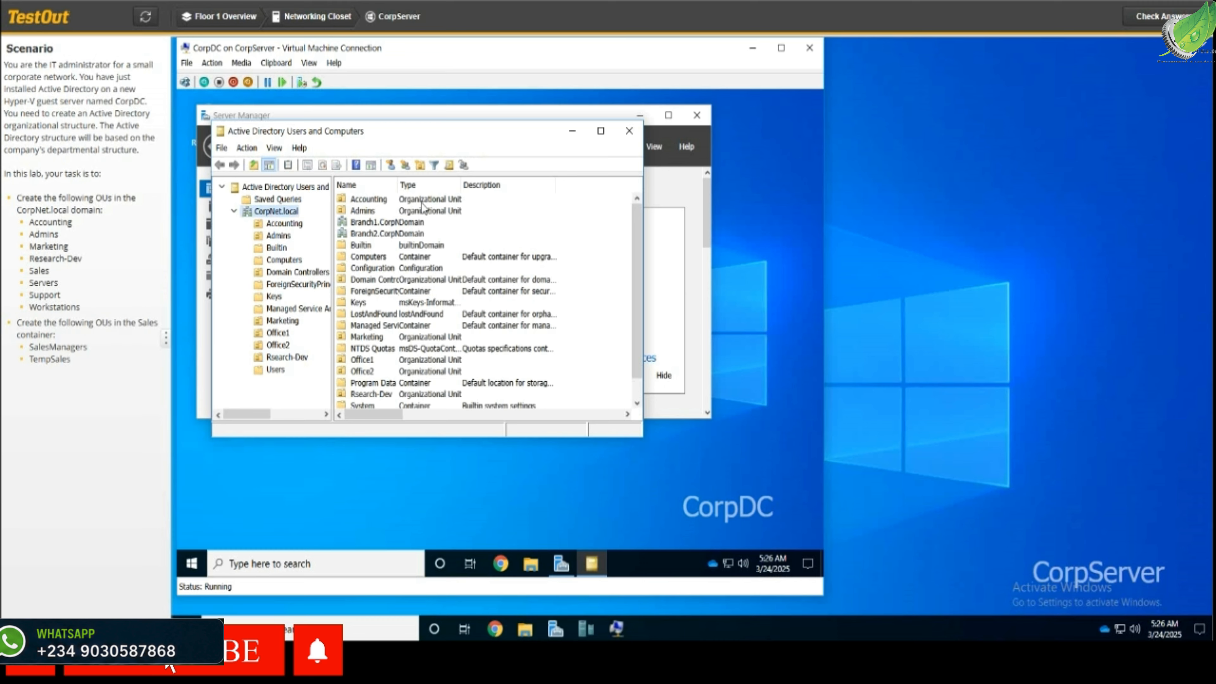
click(421, 166)
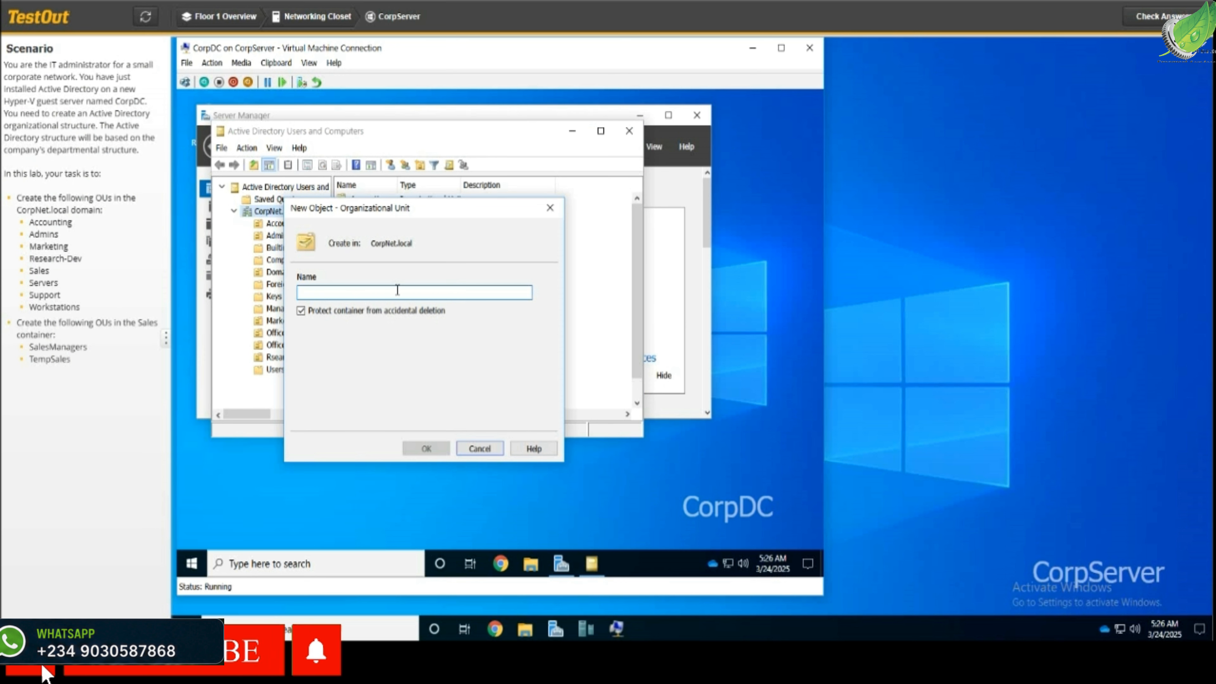
text(Sales)
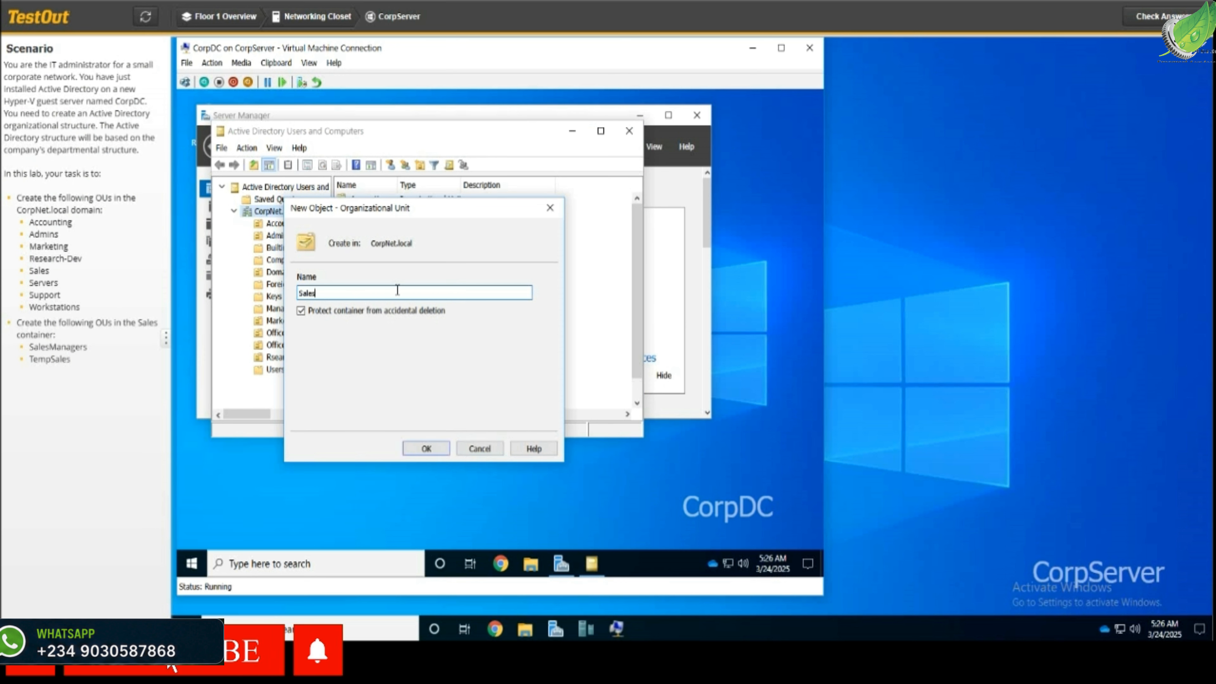
key(Return)
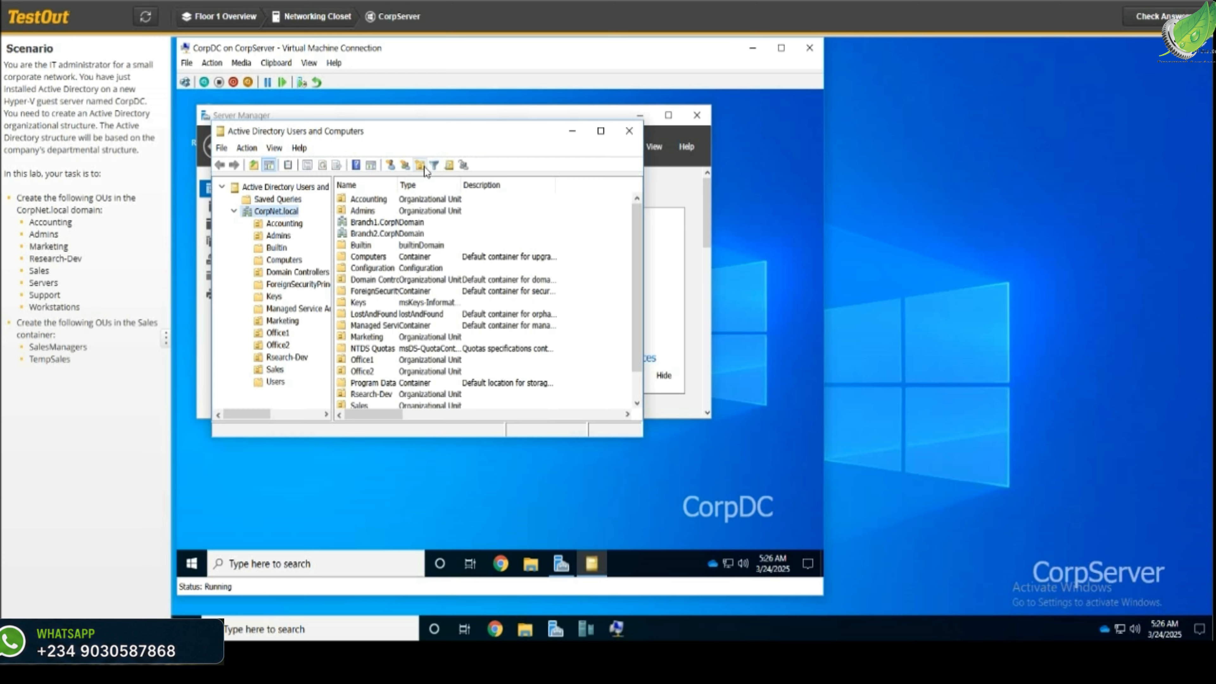
click(421, 165)
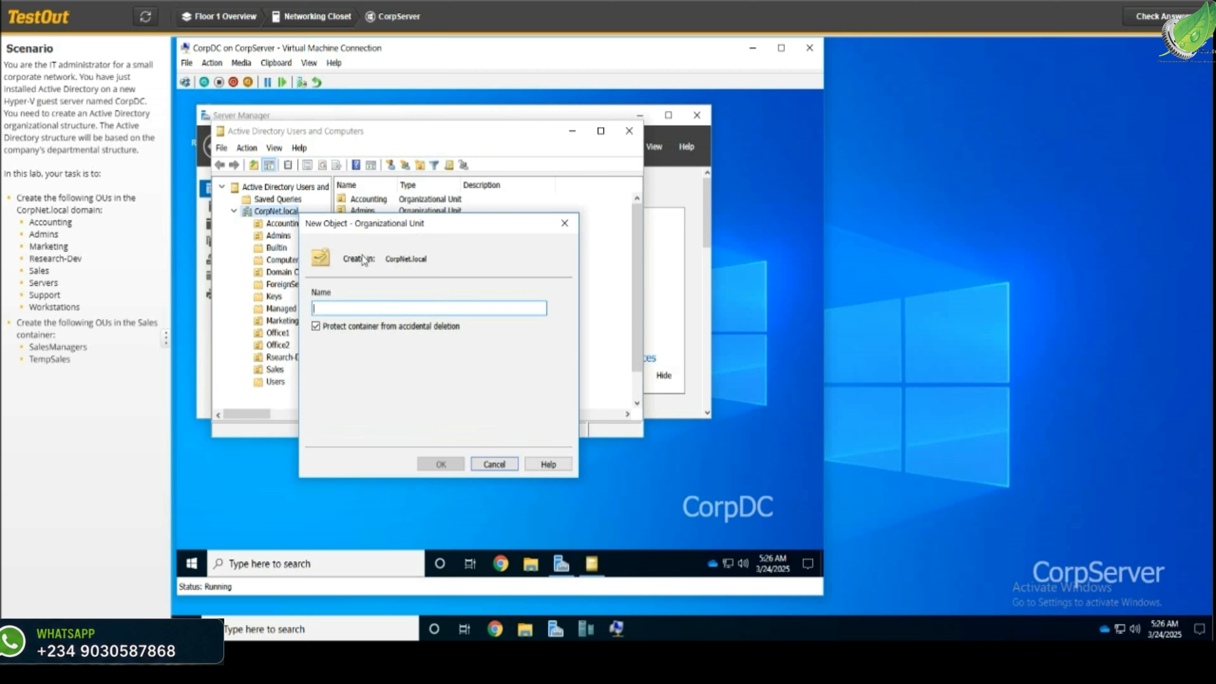
text(Servers)
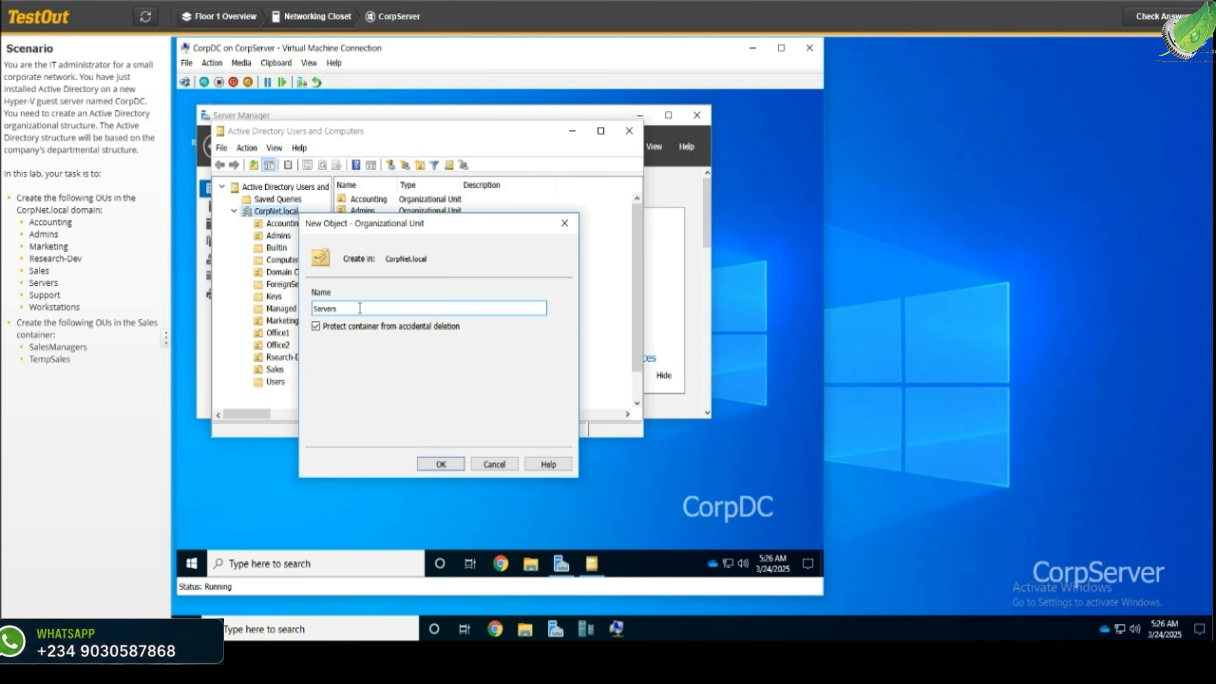
key(Return)
click(272, 212)
click(419, 165)
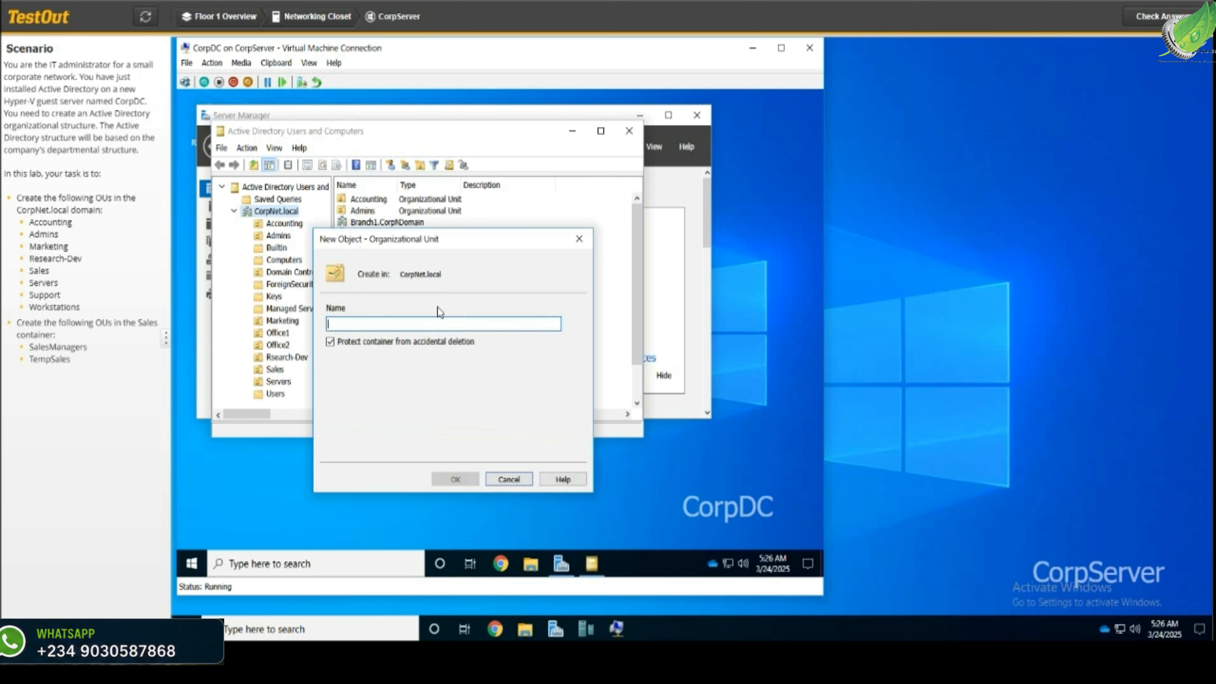
text(S)
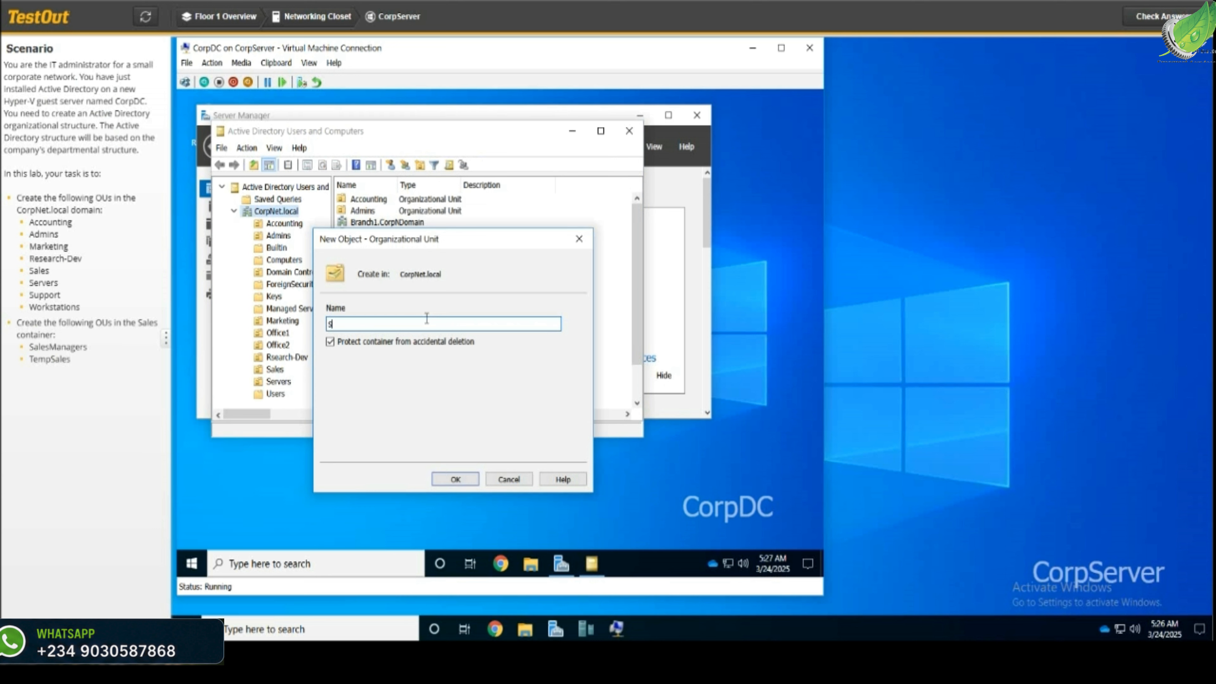
text(upport)
key(Return)
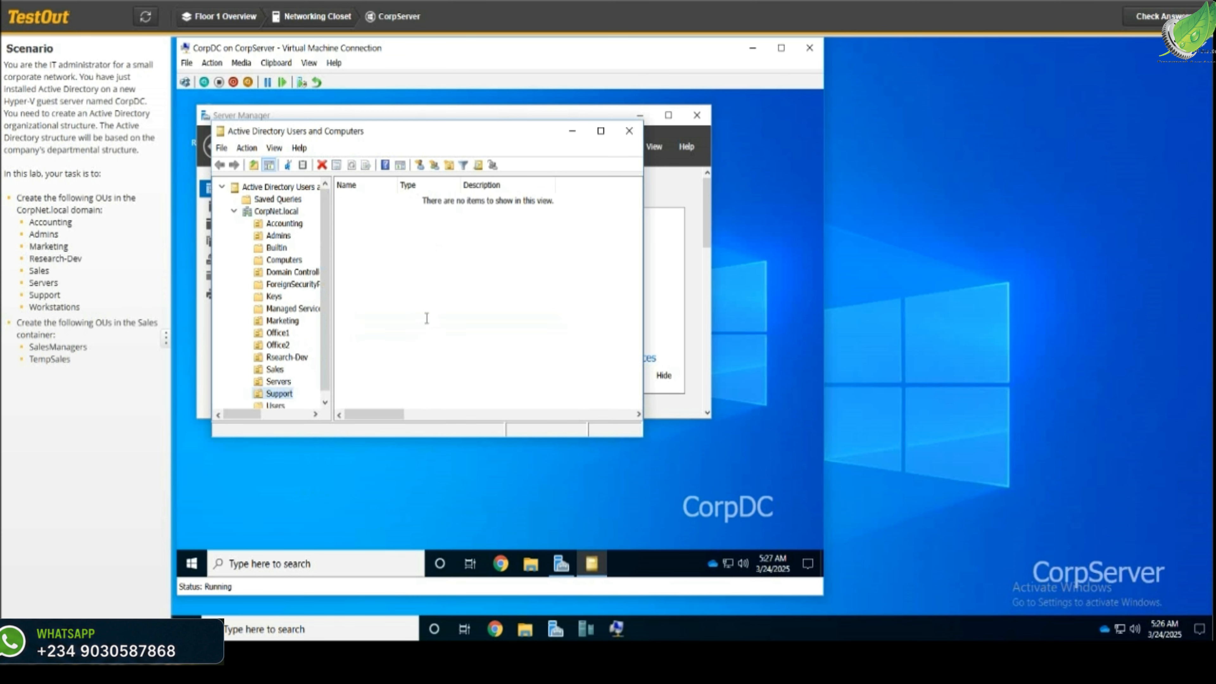
Create the Workstations OU directly under CorpNet.local
click(246, 211)
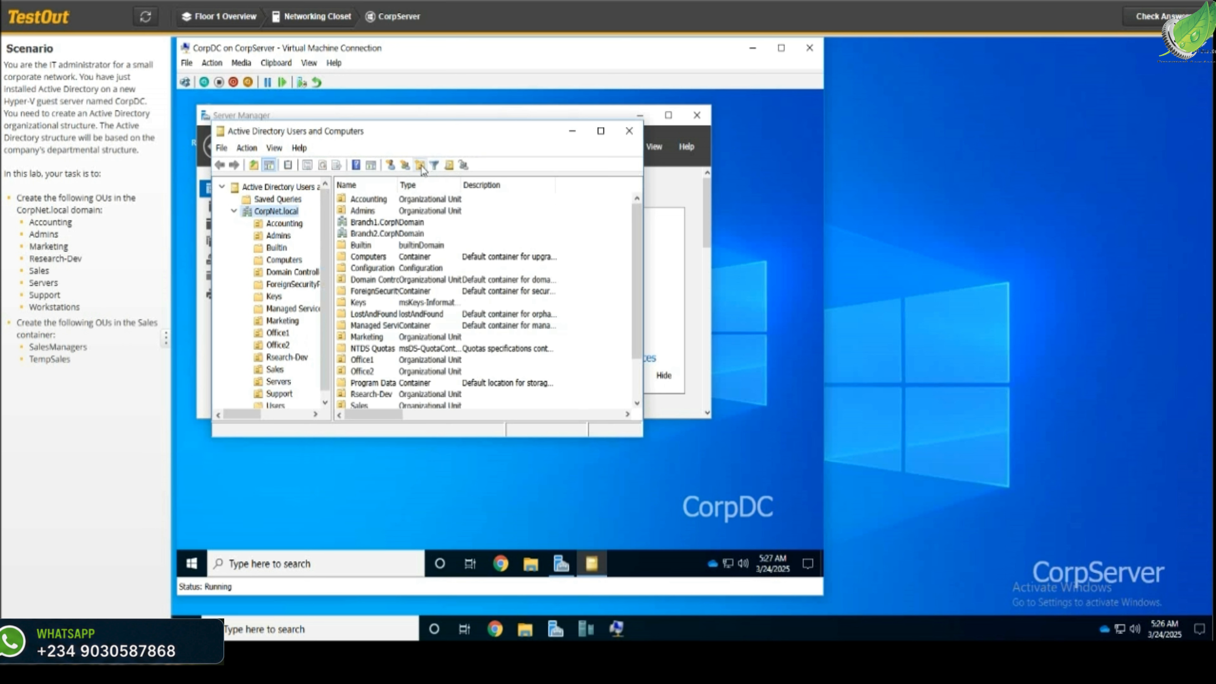
click(420, 165)
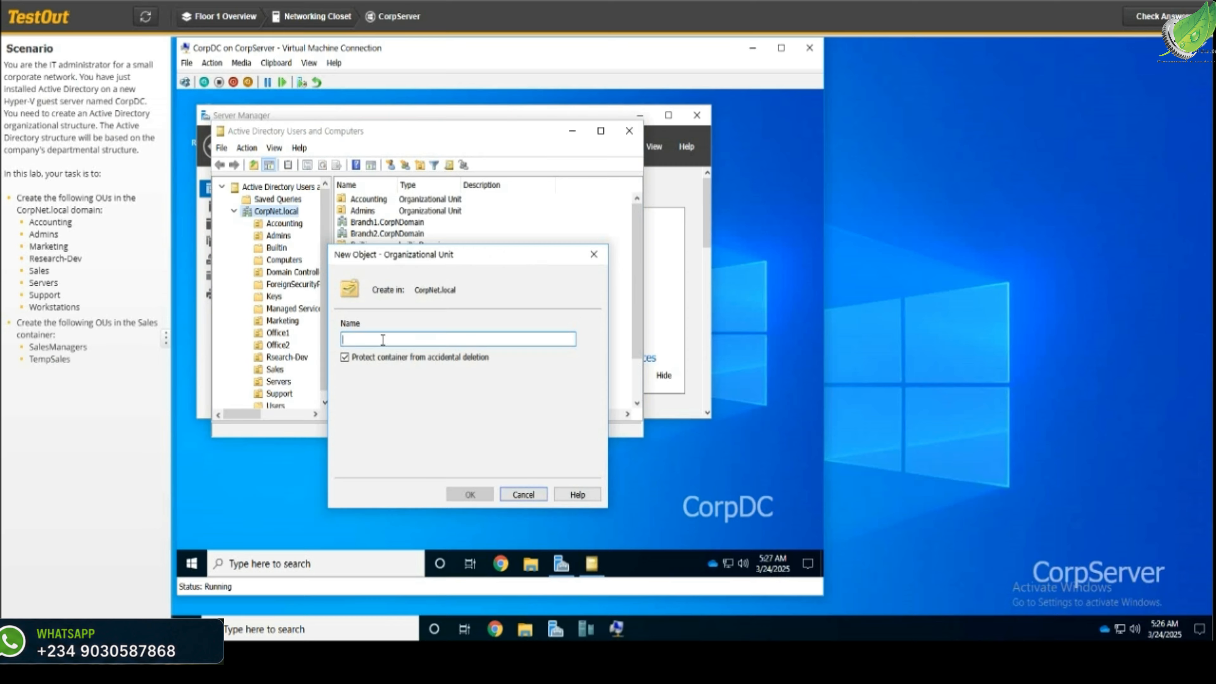
text(W)
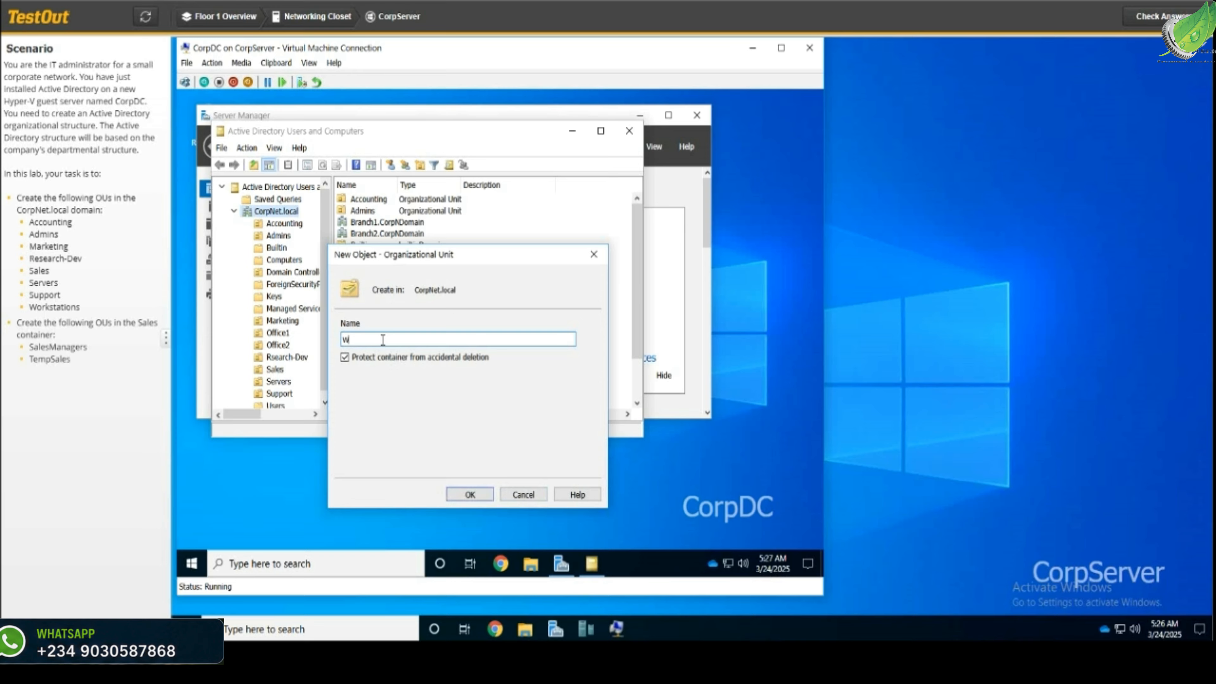
text(orkstation)
key(Return)
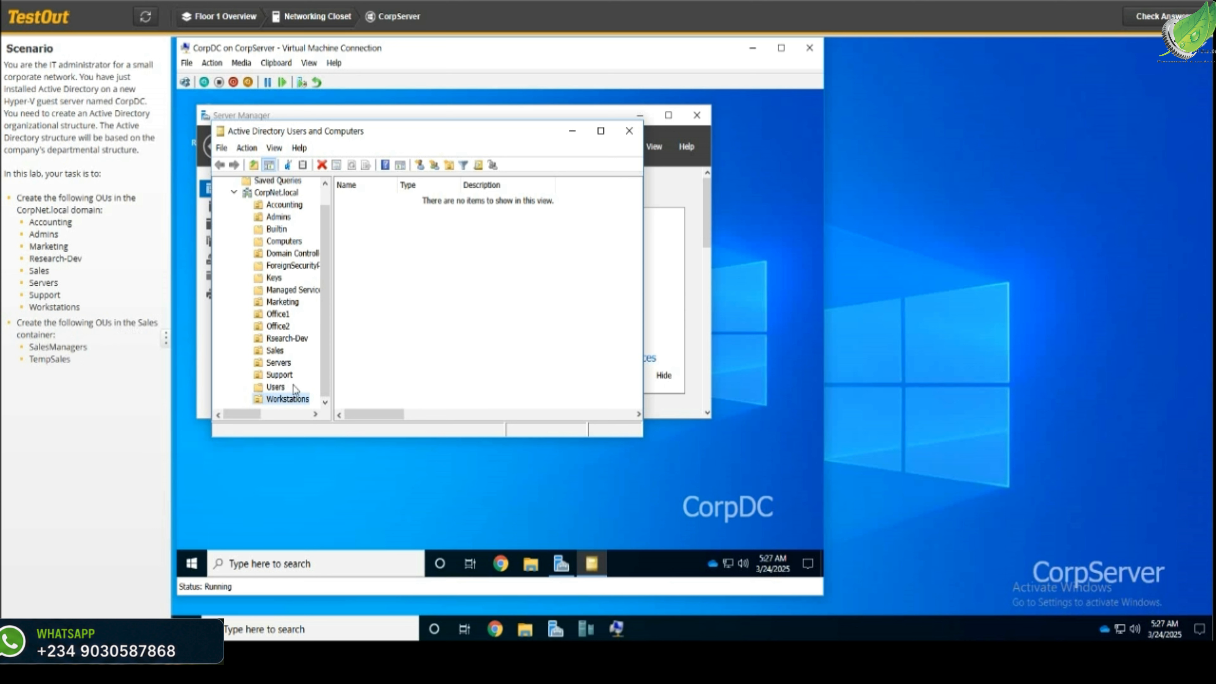
With the Sales OU selected, create a nested OU named SalesManagers inside it
click(254, 354)
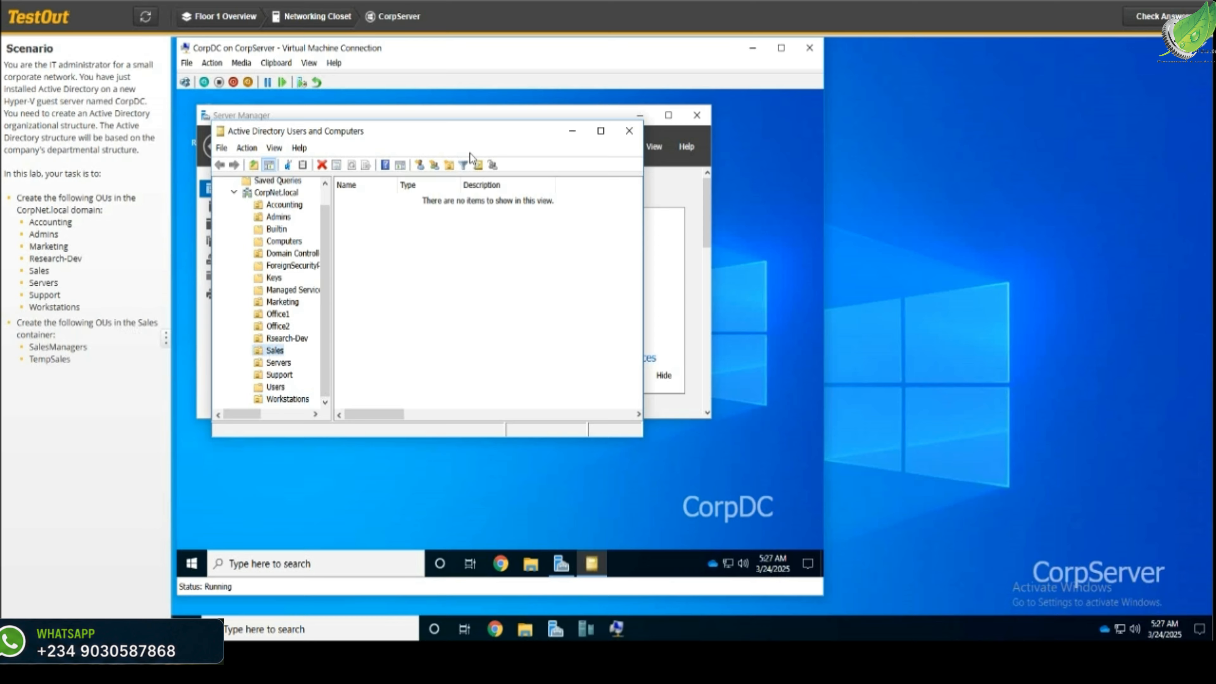
click(449, 166)
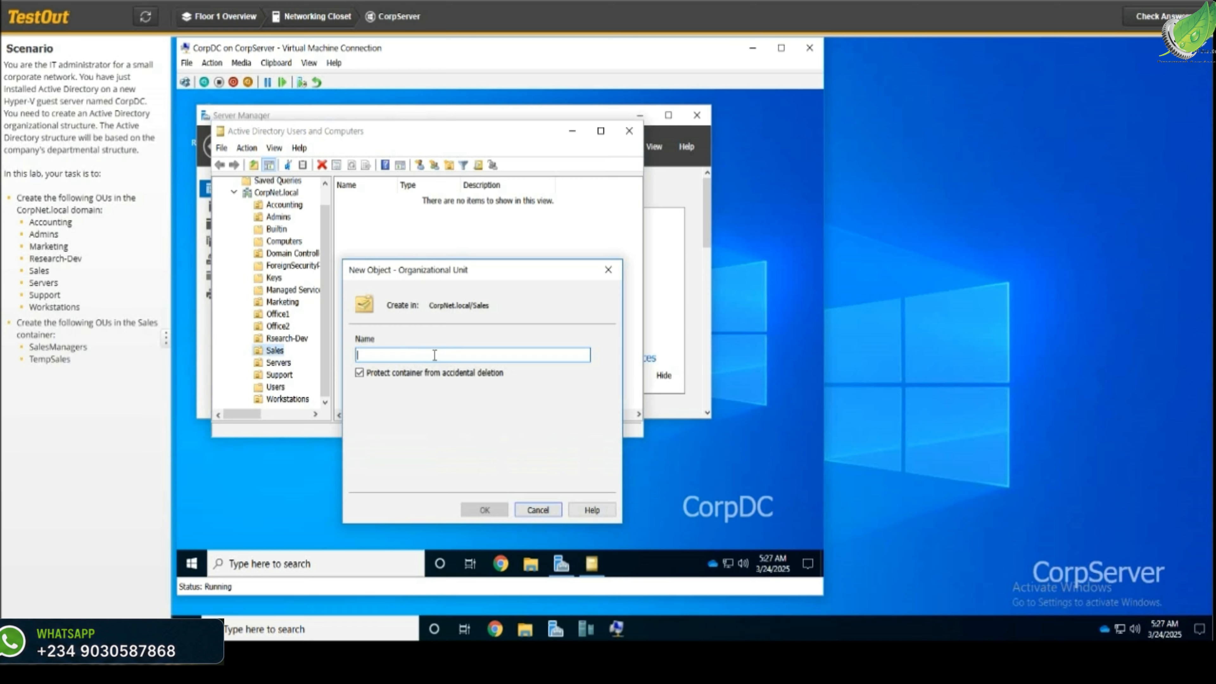
text(Sales)
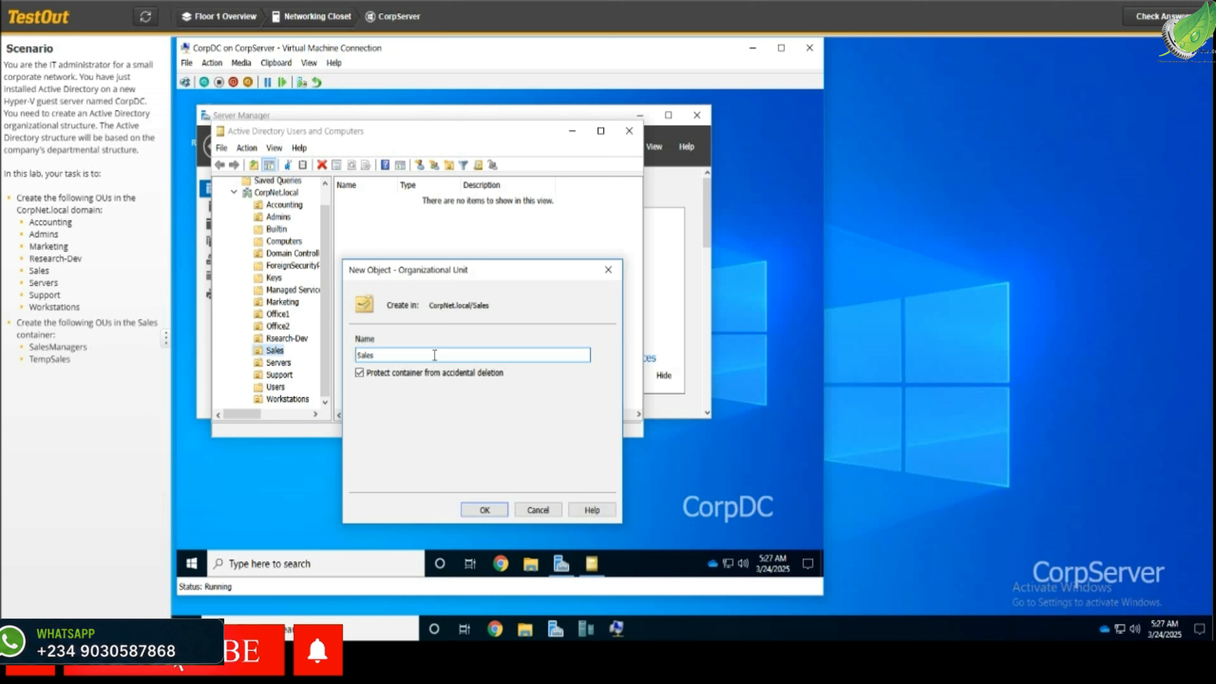
text(Managers)
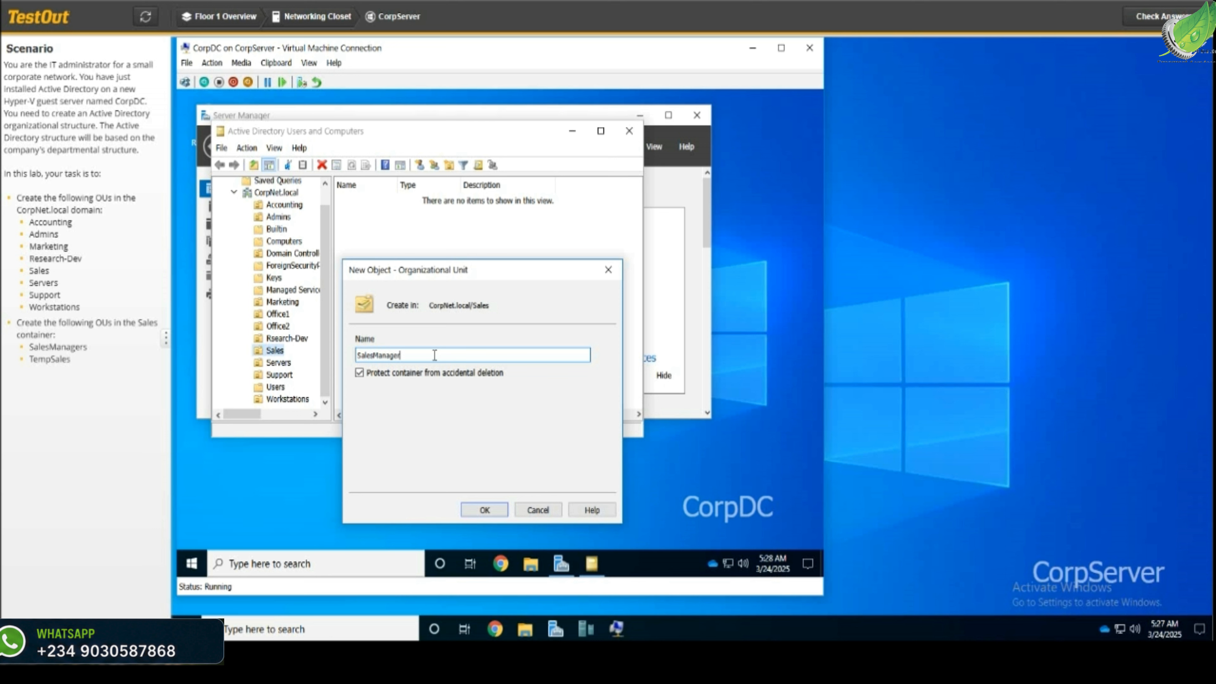
key(Return)
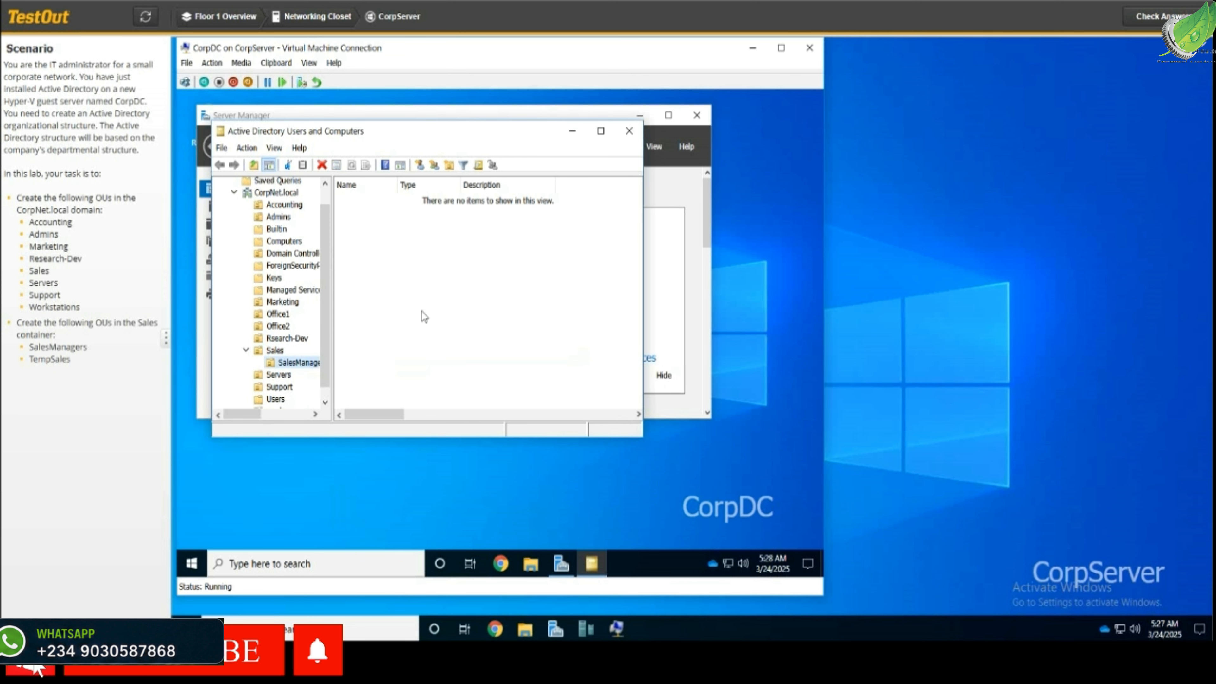